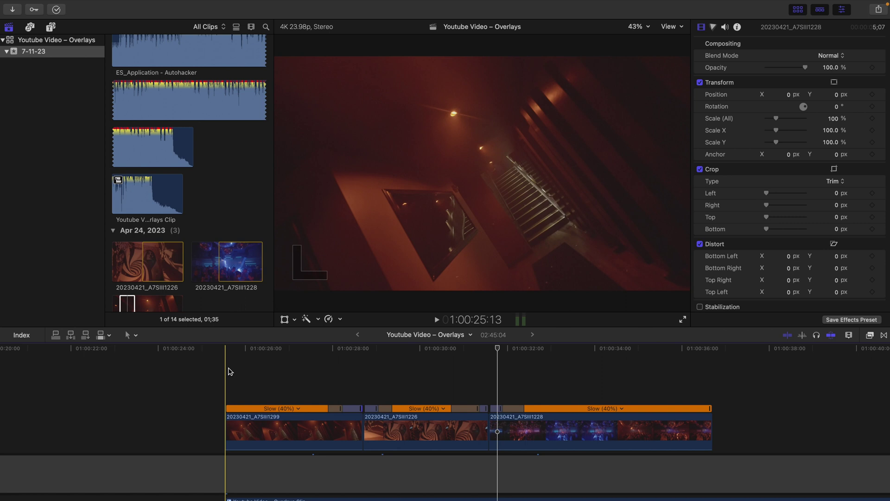
- Add an object tracker to clip 20230421_A7SIII1299, place it over the stairs, and analyze forward
left_click(229, 370)
left_click(234, 438)
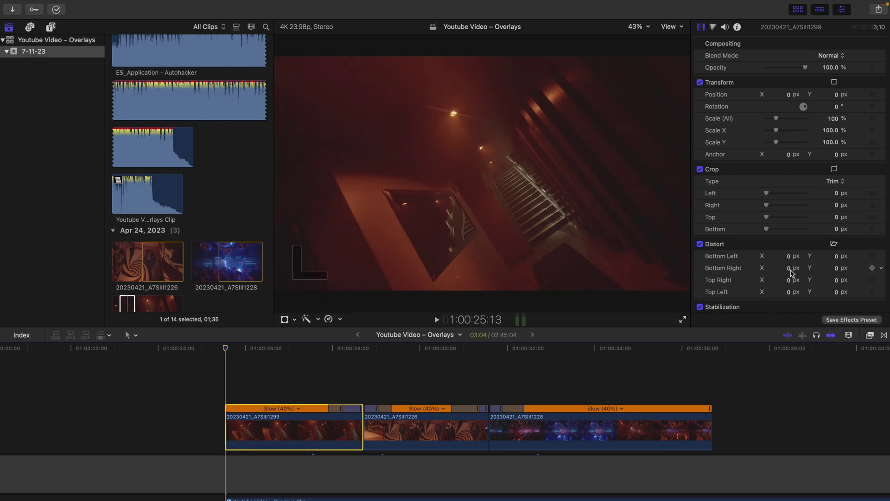
scroll(792, 273, "down", 5)
scroll(792, 273, "down", 2)
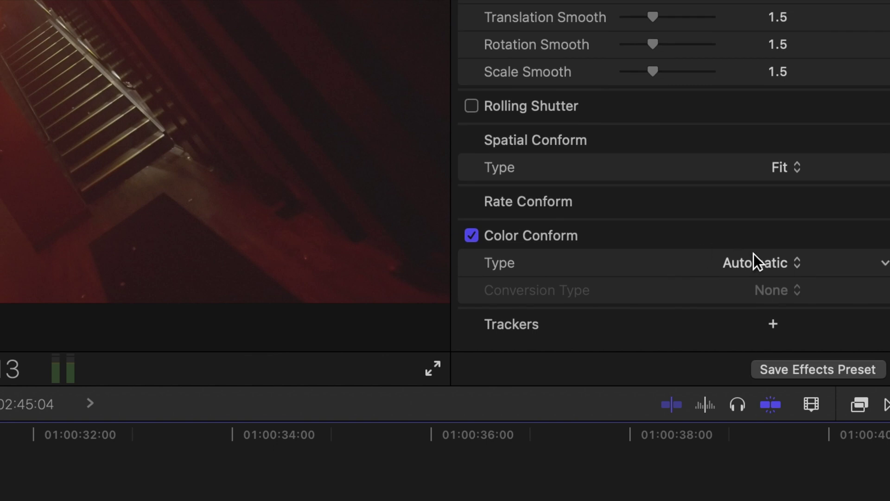
left_click(774, 325)
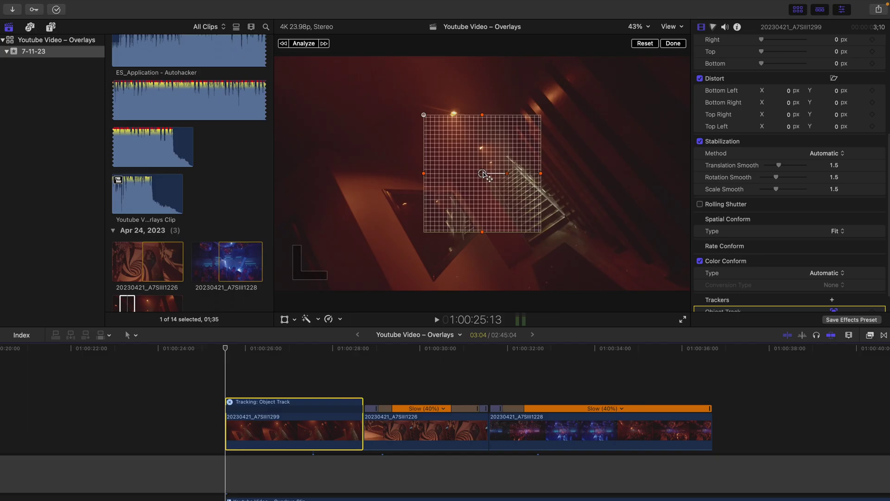
left_click_drag(483, 174, 549, 181)
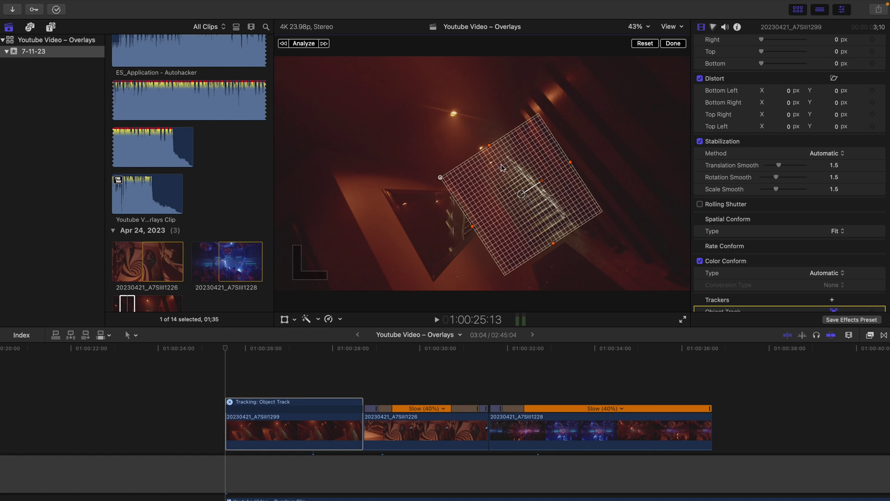
left_click(325, 45)
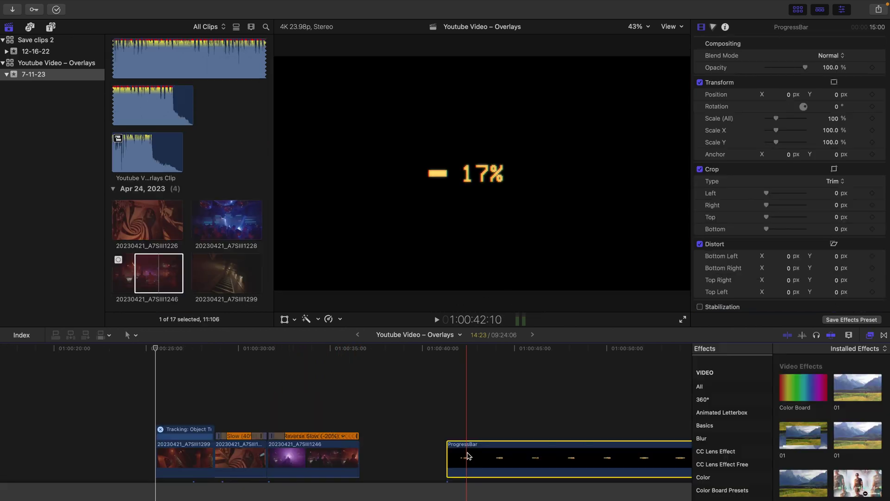
- Move the ProgressBar clip above the first stairway clip and set its blend mode to Screen
left_click_drag(467, 456, 185, 404)
left_click(187, 406)
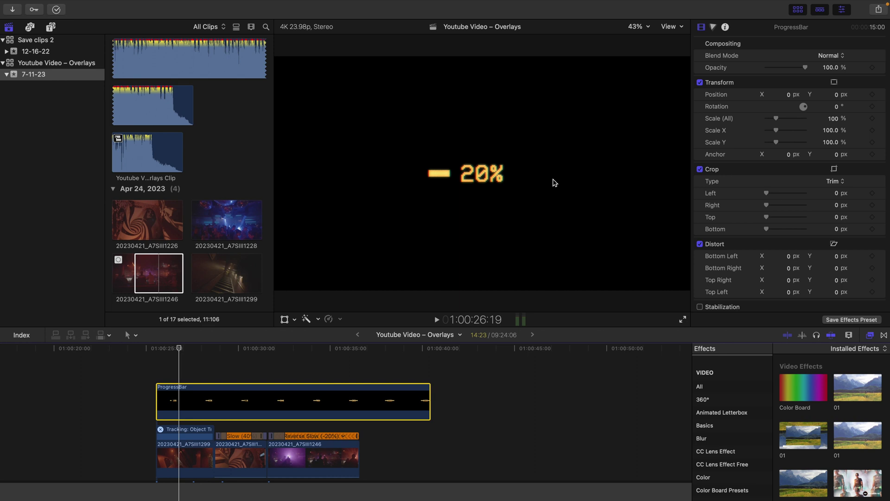
left_click(830, 56)
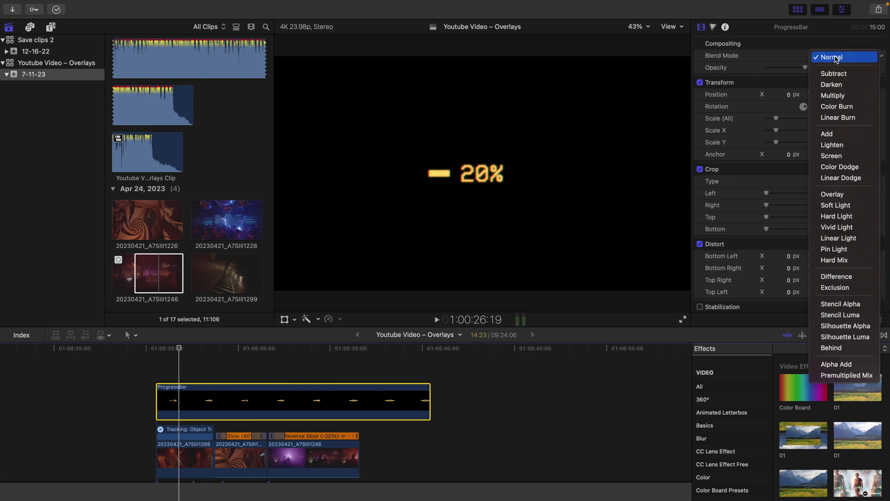
left_click(842, 157)
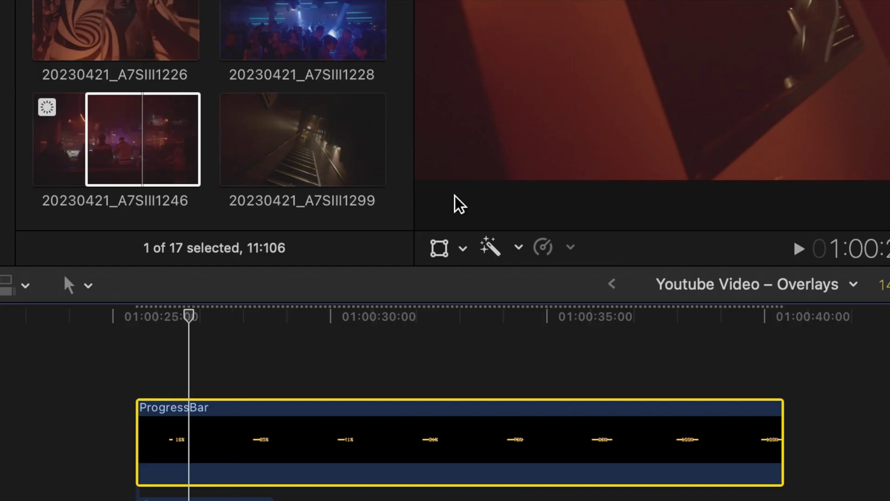
- Link the ProgressBar overlay's tracker settings to the stairs' first Object Track
left_click(438, 251)
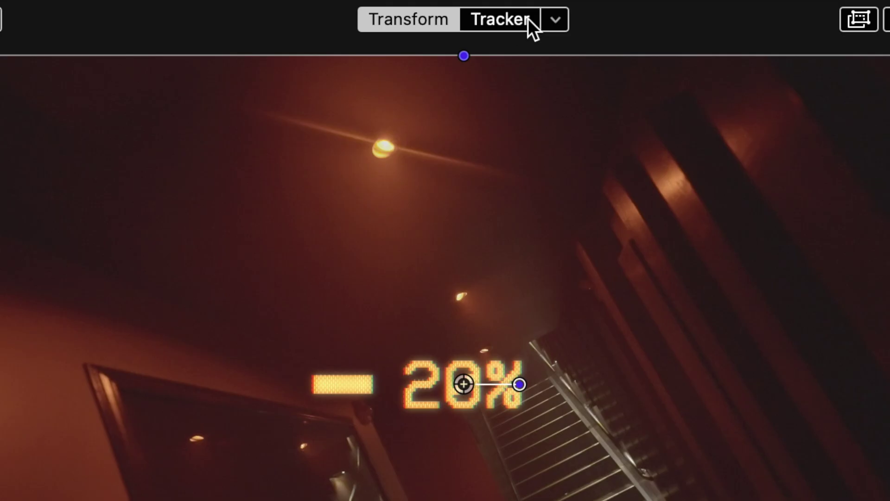
left_click(503, 43)
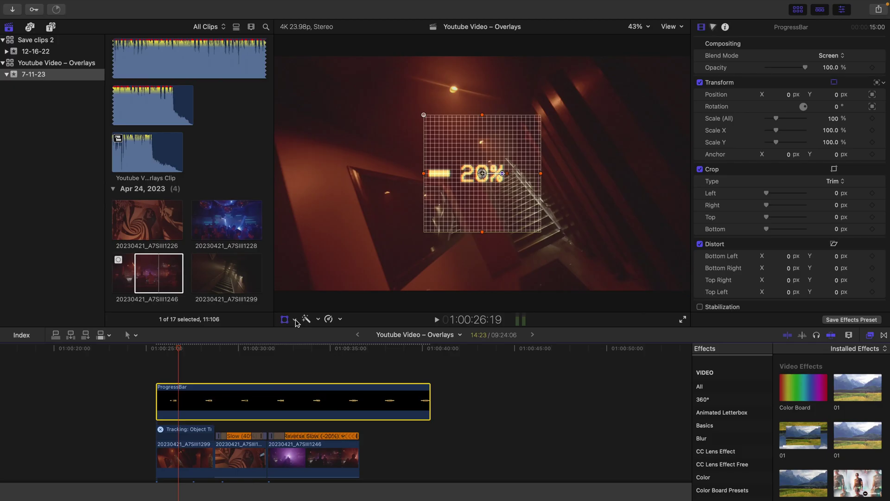
left_click(295, 319)
left_click(285, 319)
left_click(284, 320)
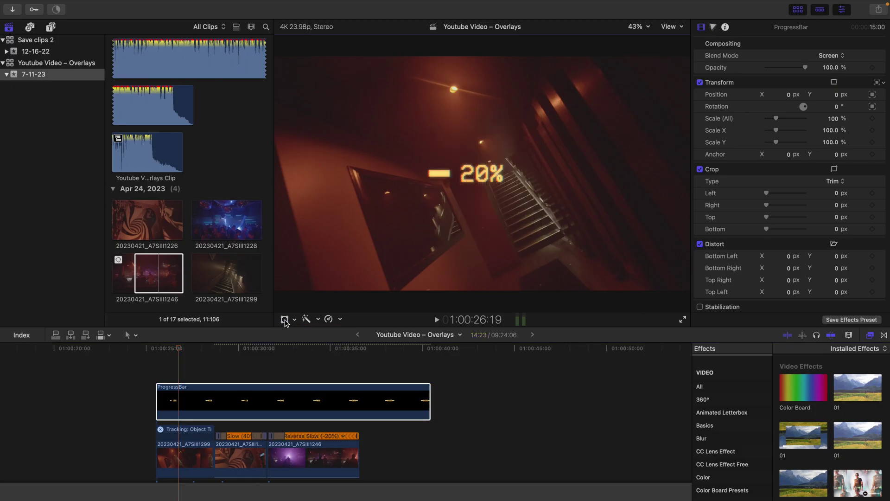
left_click(286, 320)
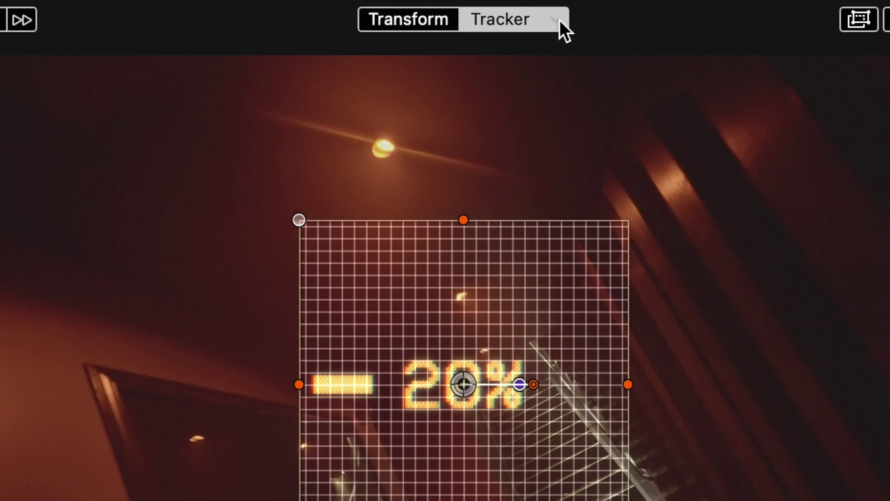
left_click(515, 43)
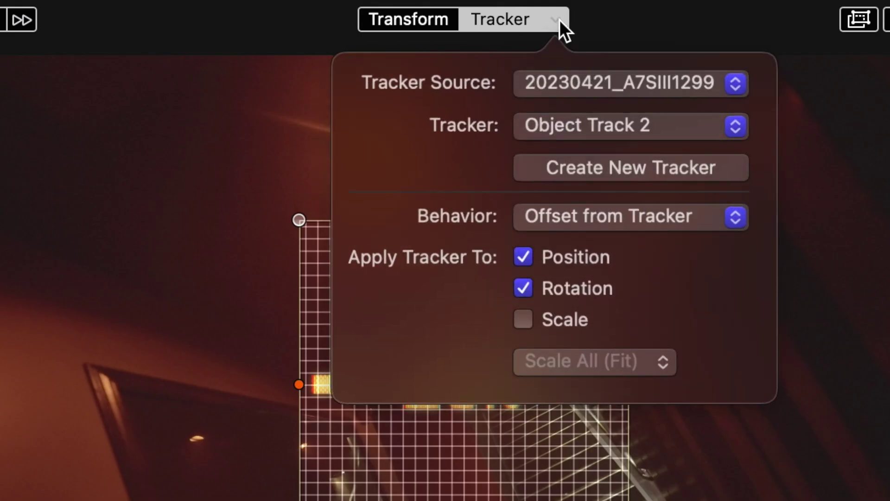
left_click(634, 118)
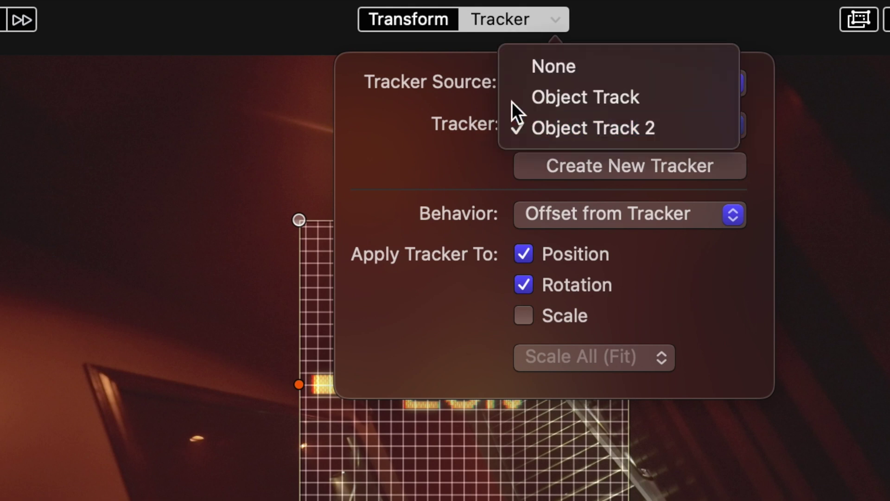
left_click(577, 93)
key("Escape")
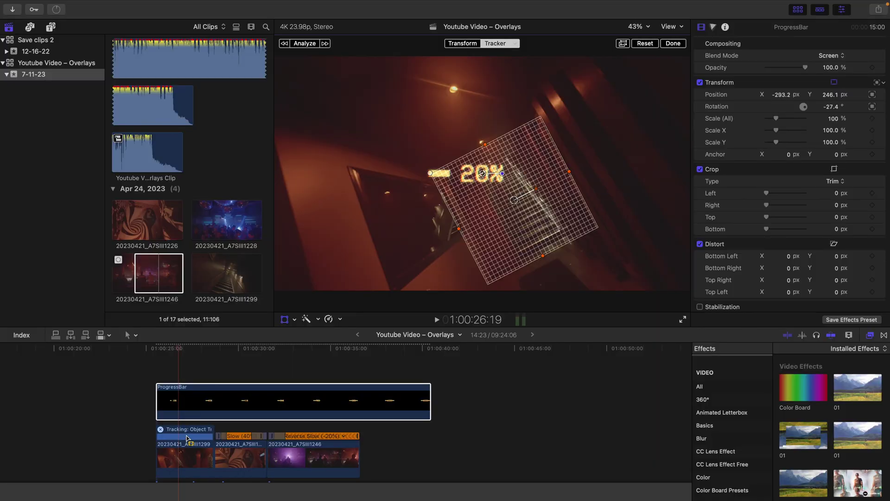
- Set the ProgressBar overlay's tracking behavior to Pin to Tracker
key("super+equal")
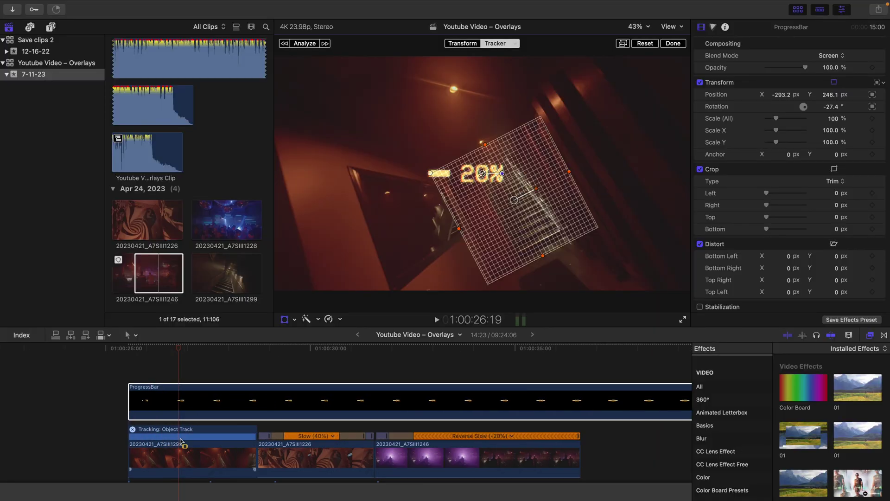
left_click(515, 44)
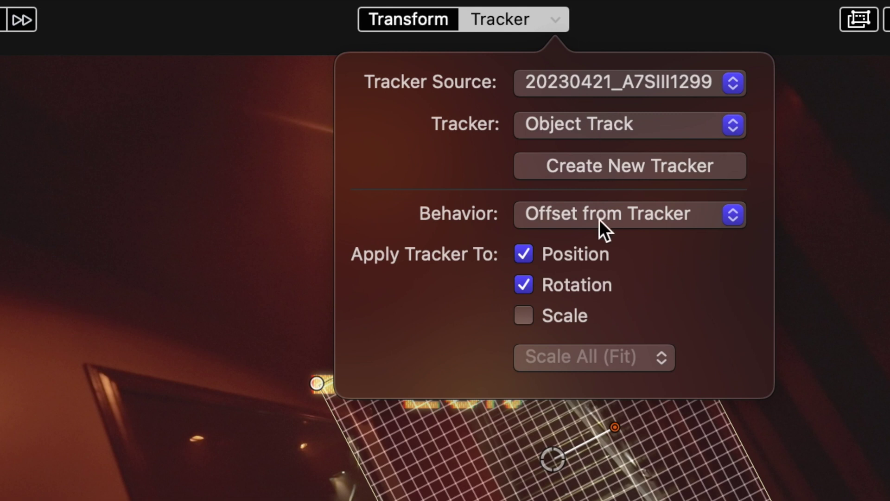
left_click(566, 213)
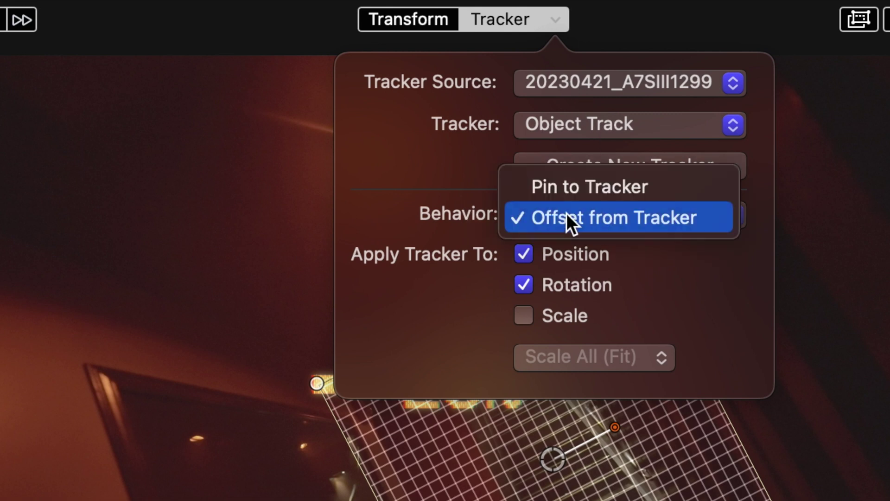
left_click(583, 188)
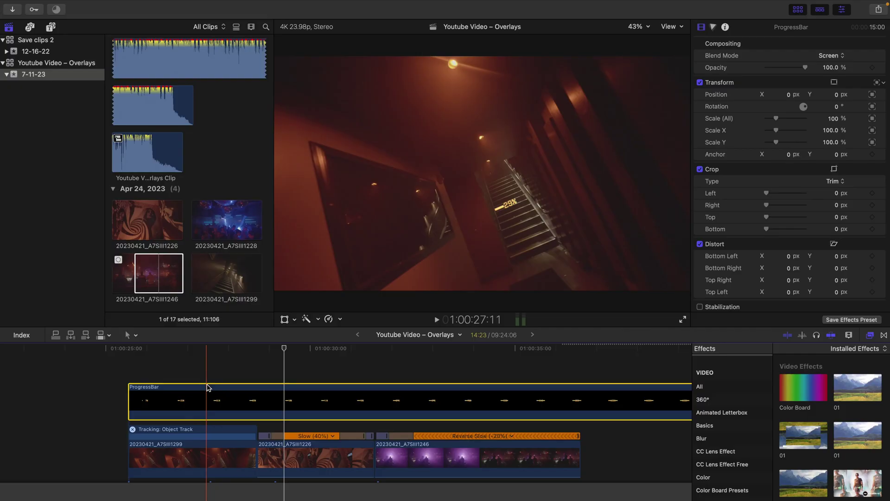
- Double the ProgressBar overlay's playback speed to 2x
left_click(131, 373)
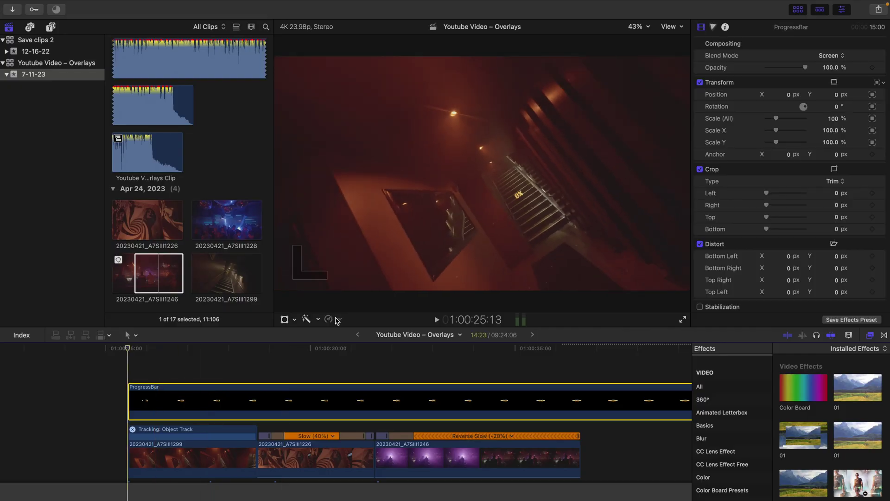
left_click(330, 320)
mouse_move(348, 341)
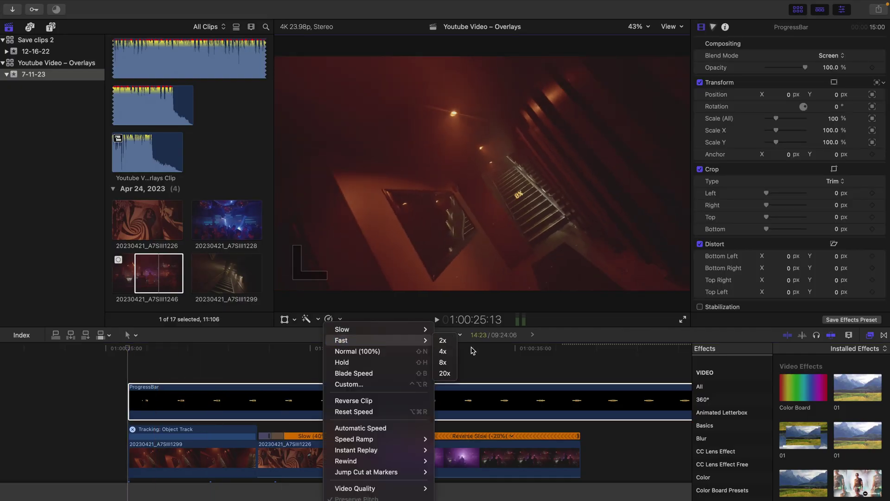
left_click(448, 344)
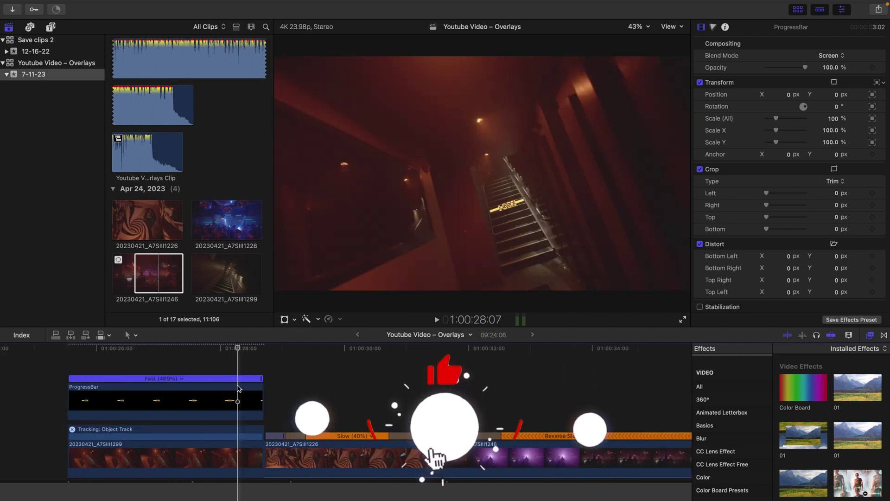
- Step frame by frame through the stairway clip to verify the track
left_click(245, 449)
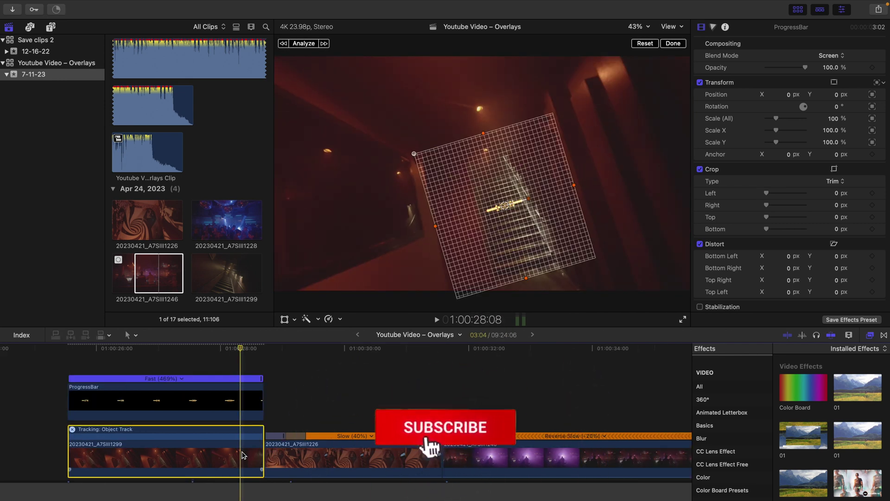
key("Right")
key("Right")
key("Right")
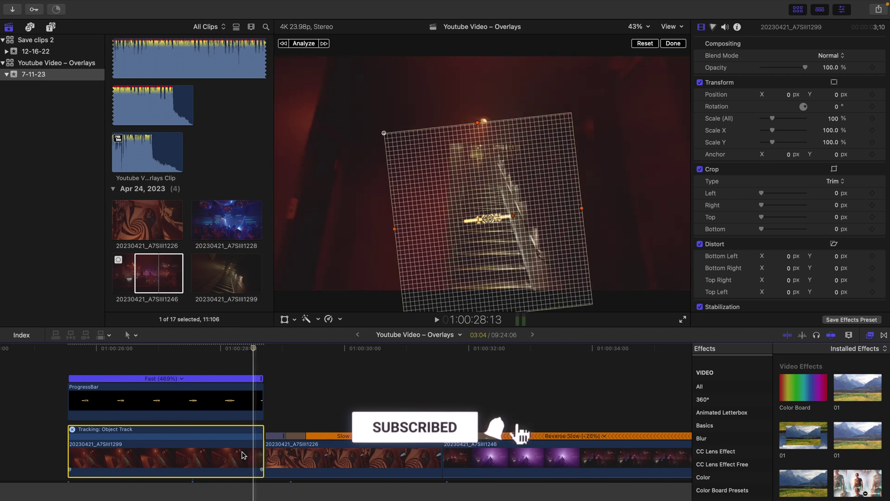
key("Left")
key("Left")
key("Left")
key("Left")
key("Left")
key("Left")
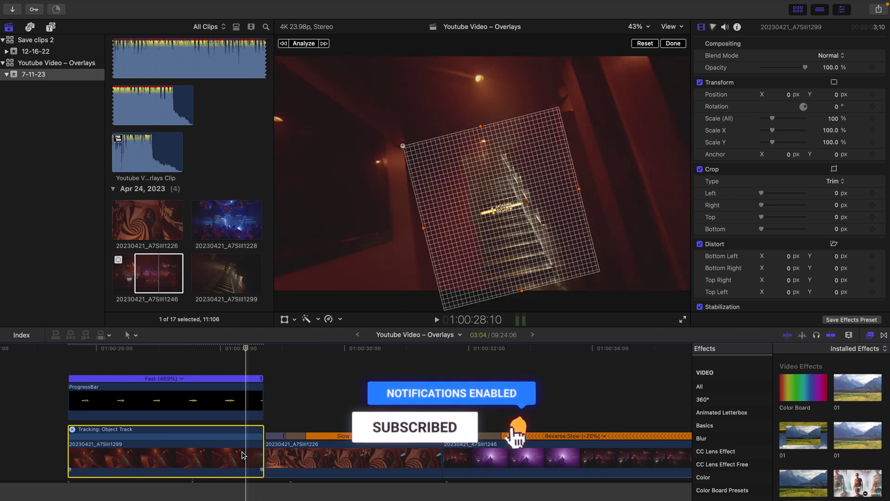
key("Left")
key("Left")
key("Left")
key("Left")
key("Left")
key("Left")
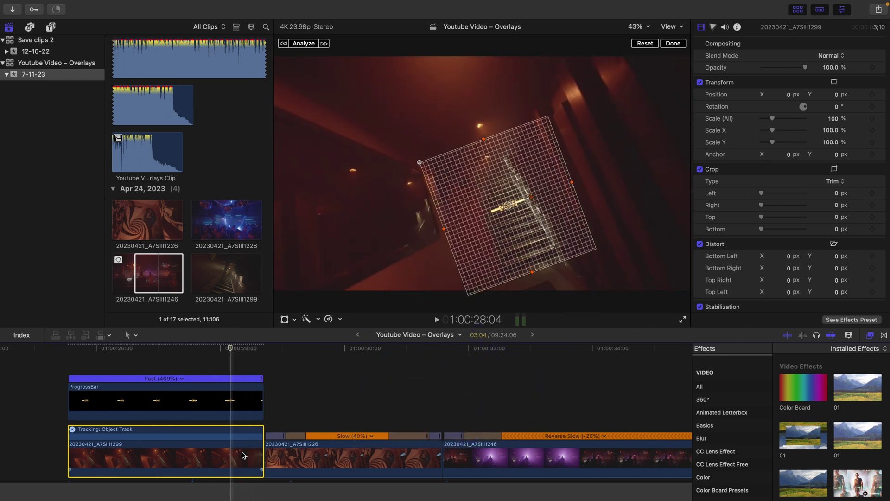
- Blade the ProgressBar's end into four short pieces and trim them so the bar flickers out
key("super+equal")
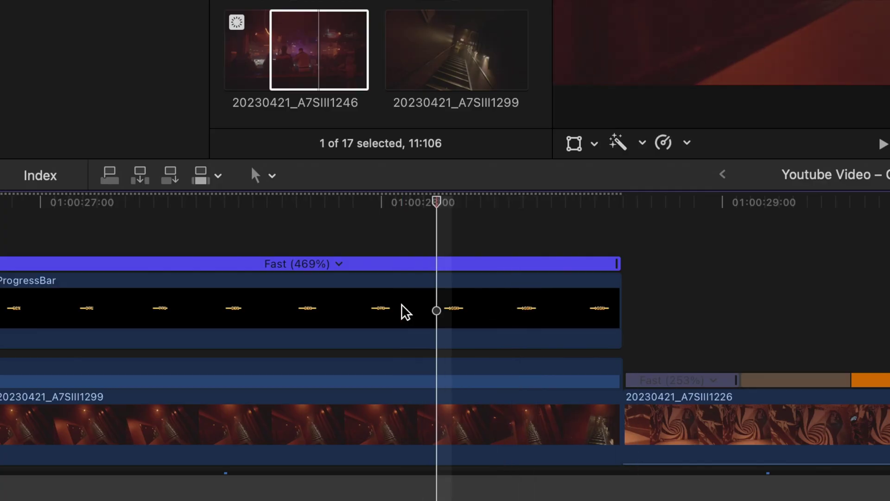
key("b")
left_click(210, 399)
left_click(224, 399)
left_click(242, 399)
left_click(262, 399)
key("a")
left_click(427, 304)
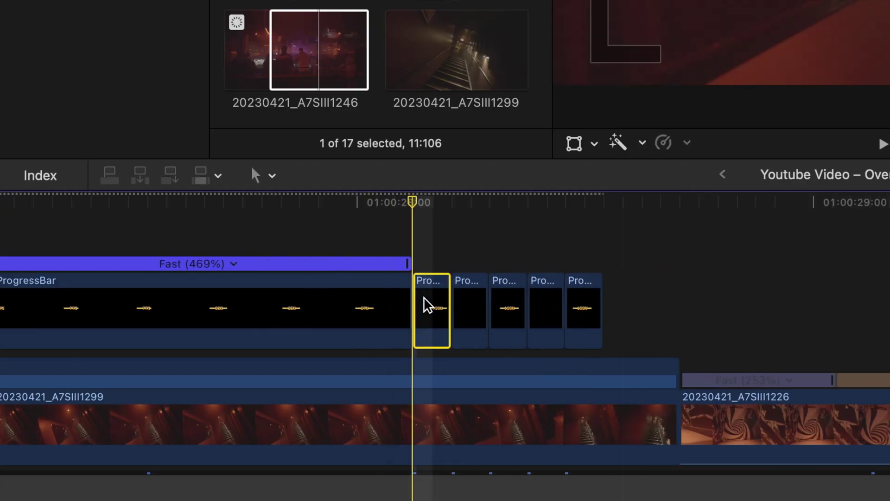
left_click_drag(445, 301, 484, 304)
left_click(502, 304)
left_click_drag(562, 304, 545, 278)
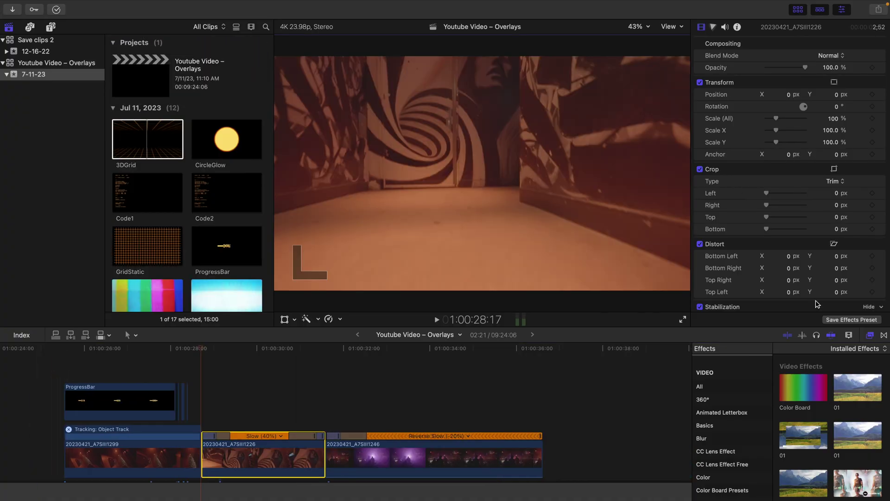
- Track a small spot on clip 20230421_A7SIII1226 analyzing backward, then connect the 3DGrid clip above
scroll(816, 301, "down", 6)
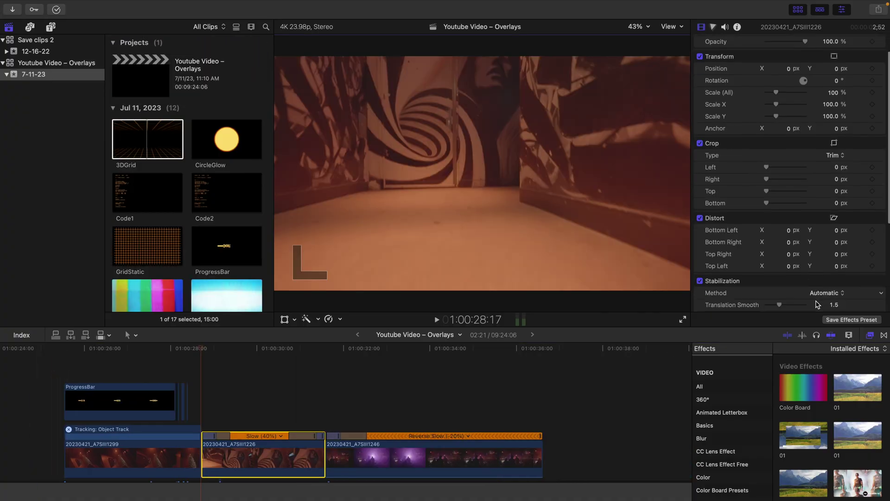
left_click(832, 300)
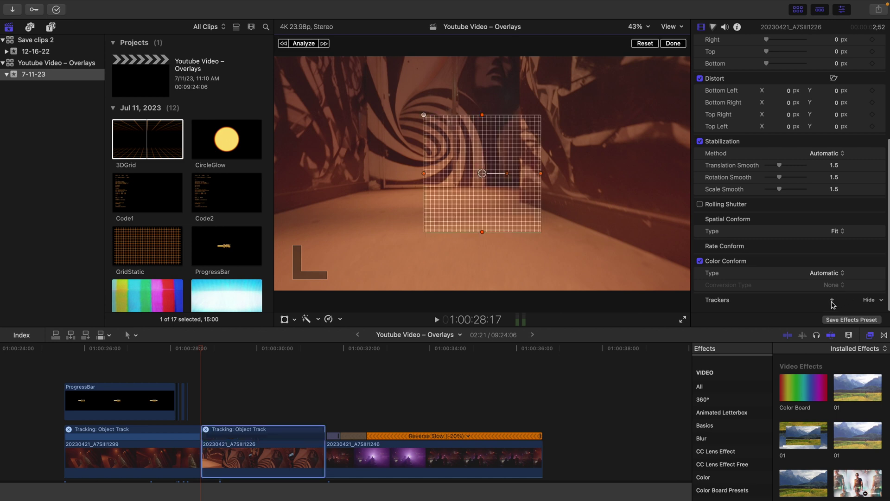
left_click_drag(482, 173, 497, 75)
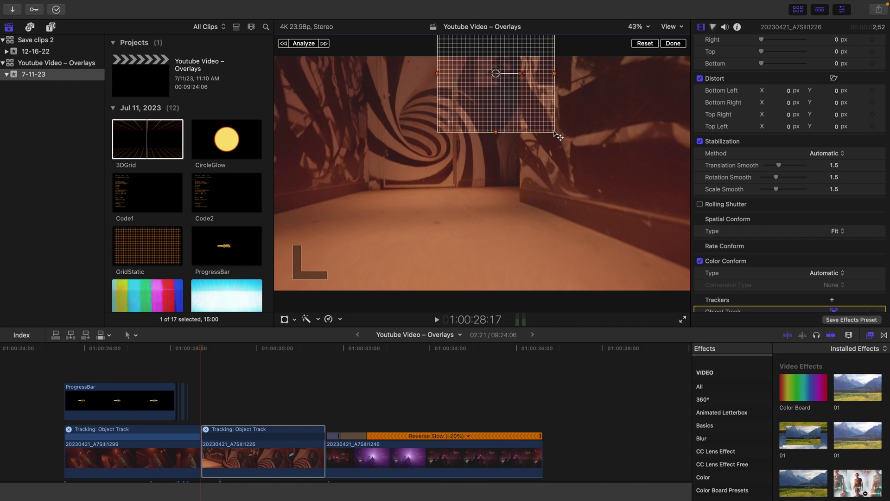
left_click_drag(555, 133, 534, 99)
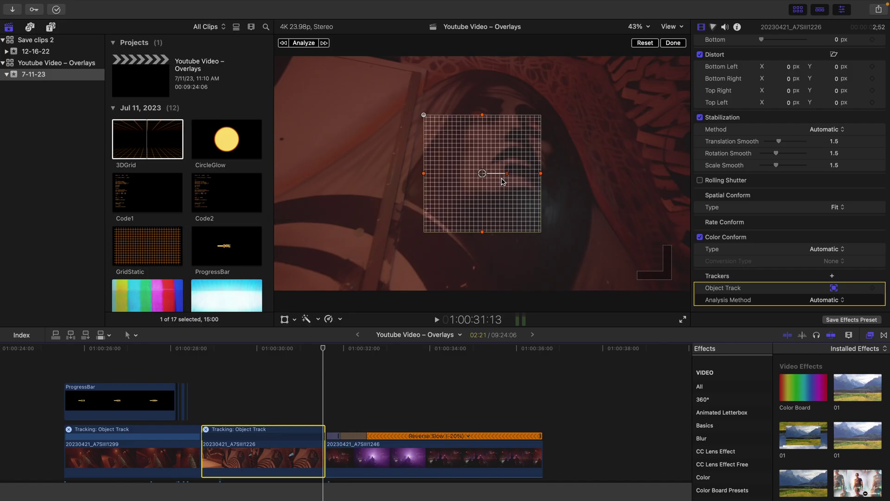
left_click(424, 116)
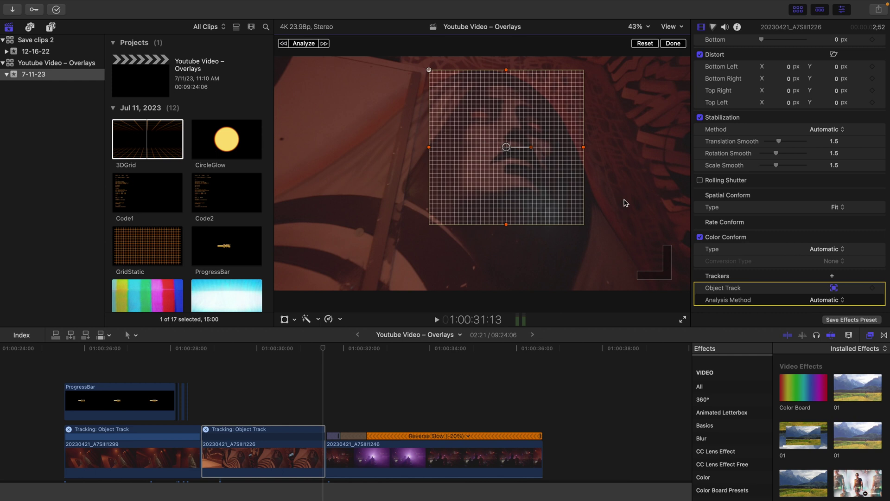
left_click(283, 44)
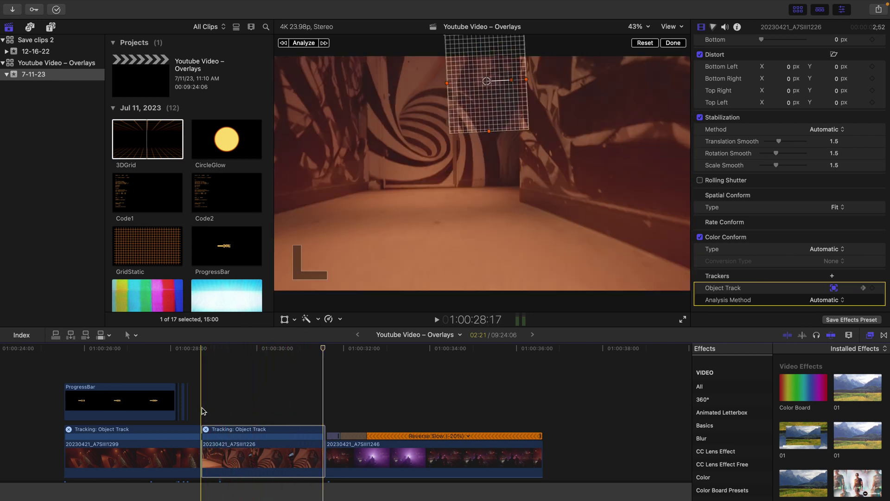
key("q")
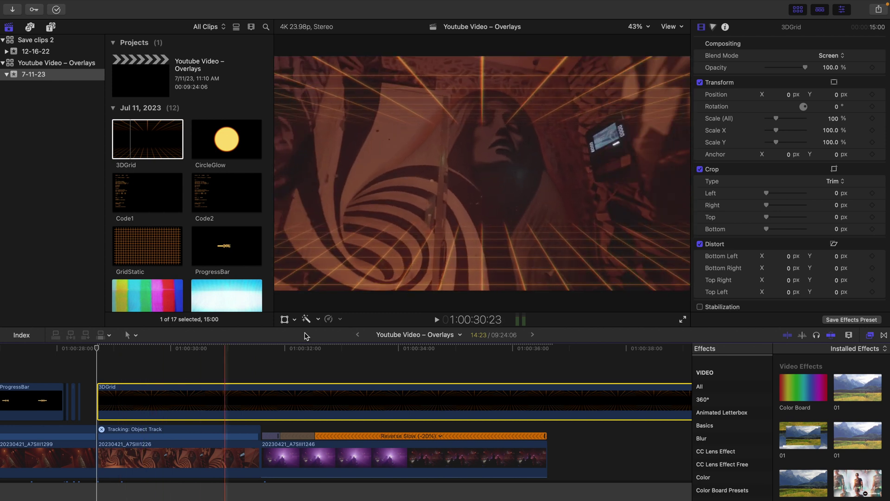
- Set the 3DGrid overlay to Fast speed and trim it to end with the swirl-wall clip
left_click(330, 320)
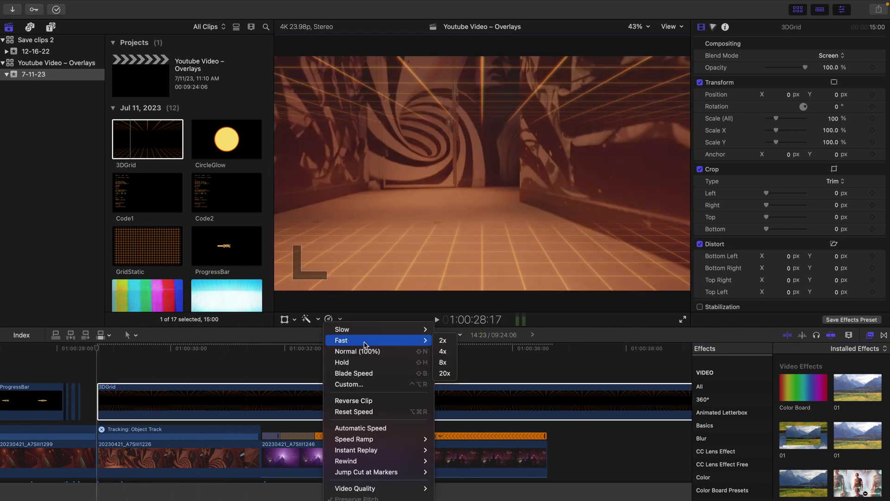
left_click(443, 352)
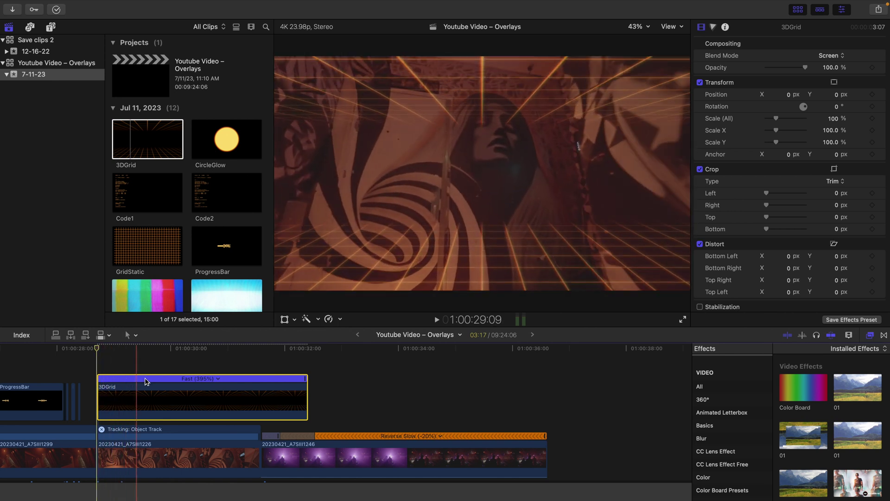
key("super+z")
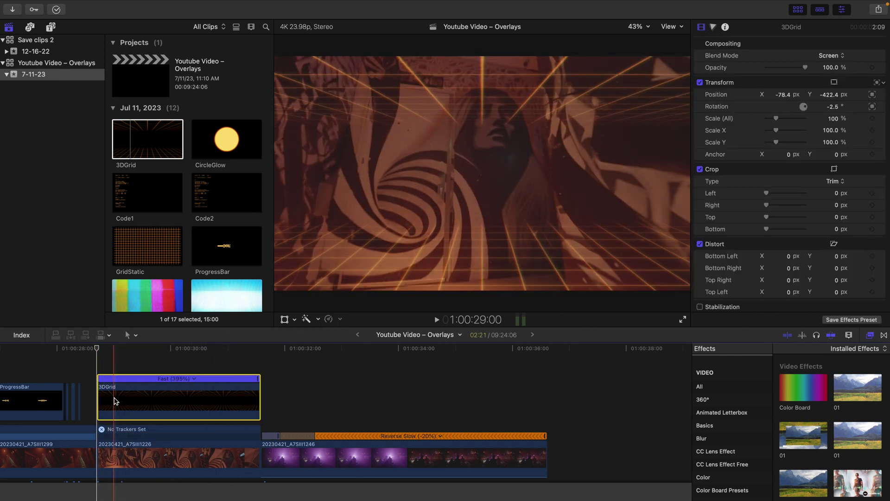
- Pin the 3DGrid overlay to the Object Track of source clip 20230421_A7SIII1226
left_click(285, 319)
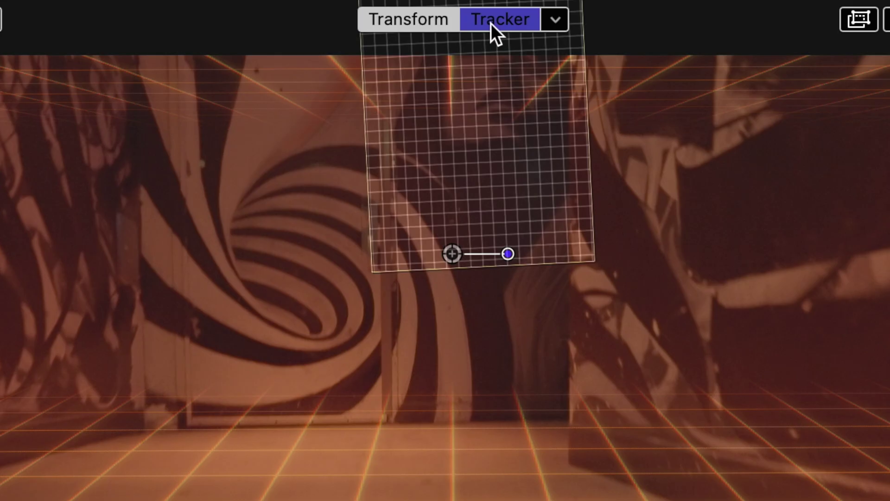
left_click(495, 45)
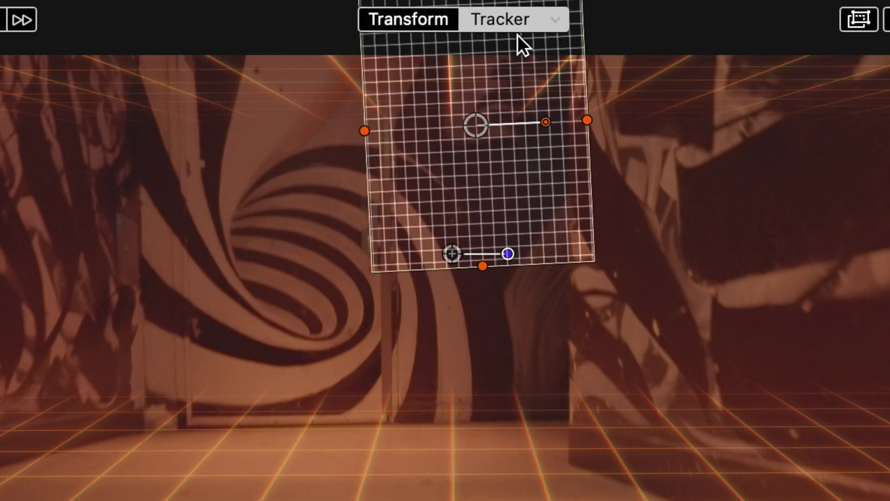
left_click(555, 19)
left_click(619, 85)
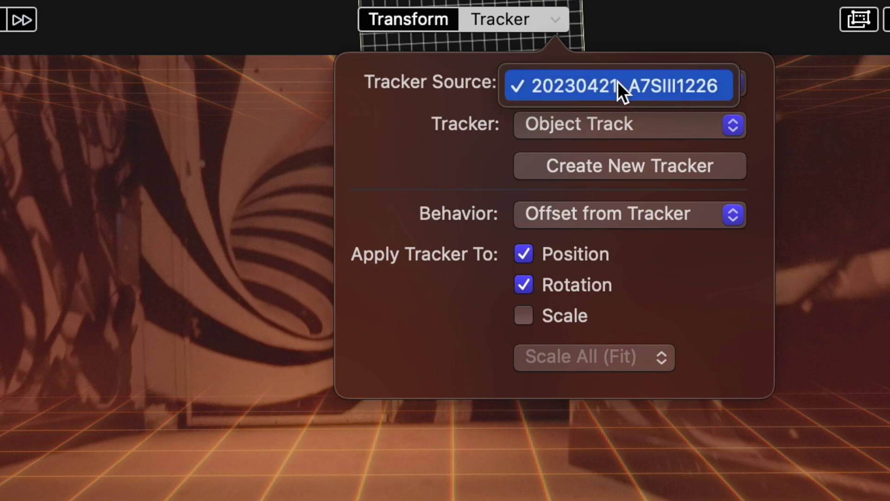
left_click(618, 83)
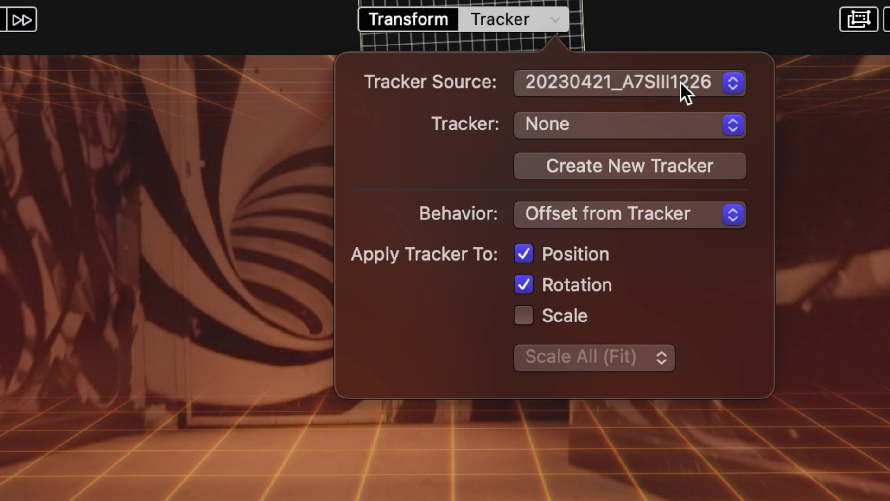
left_click(689, 115)
left_click(679, 157)
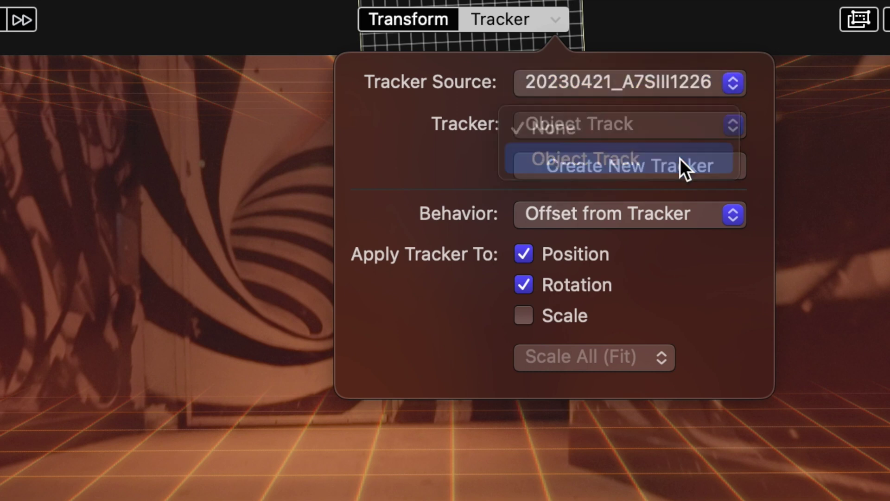
left_click(672, 215)
left_click(669, 190)
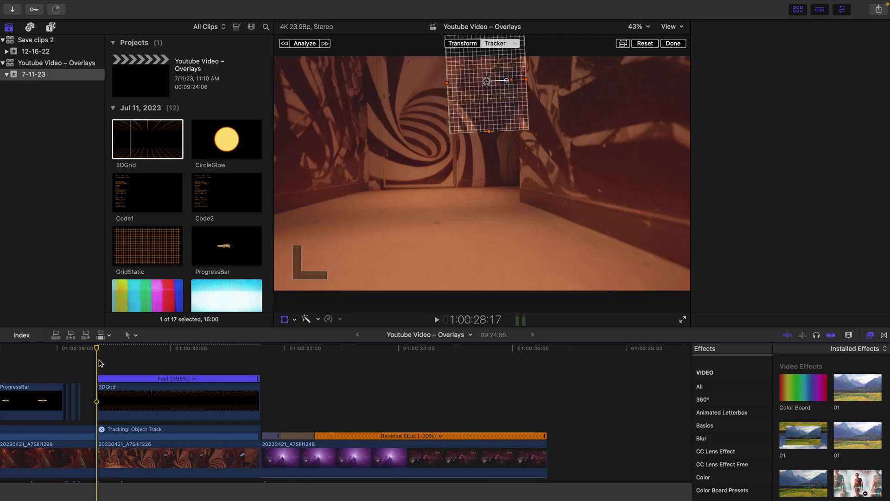
left_click(285, 320)
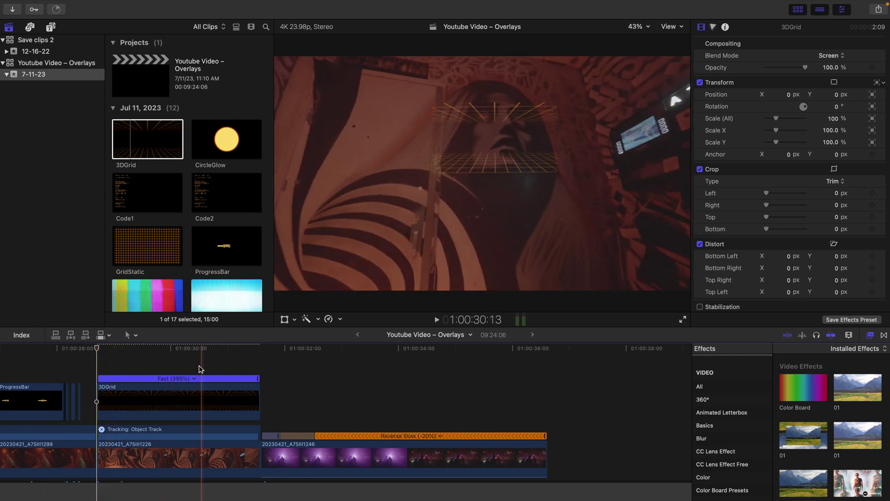
left_click(100, 392)
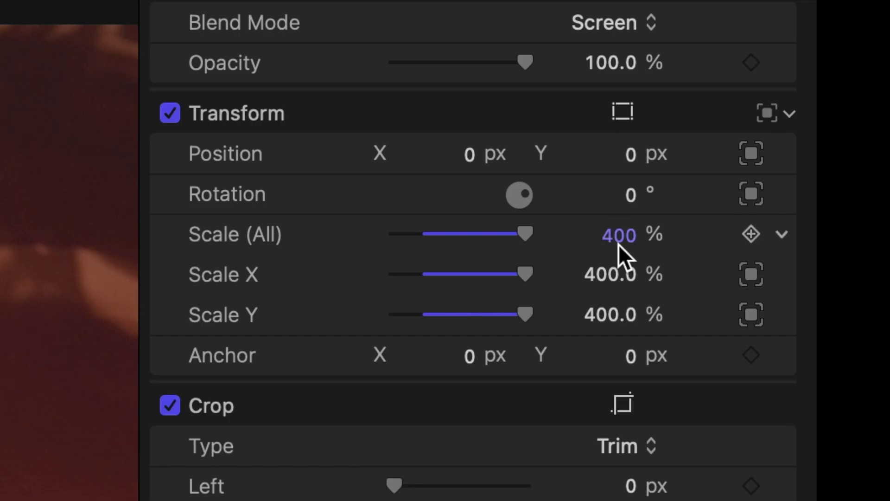
- Scale the 3DGrid overlay up to about 953% and stretch it taller
left_click_drag(618, 244, 618, 120)
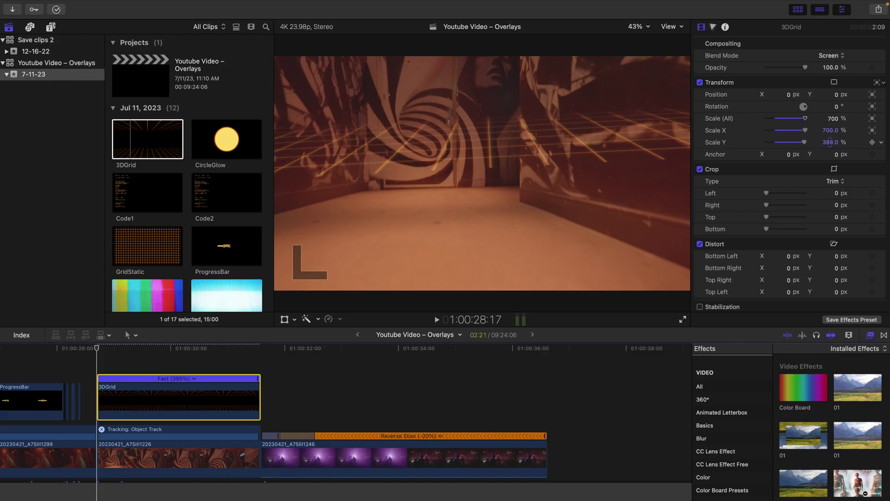
left_click_drag(829, 142, 830, 147)
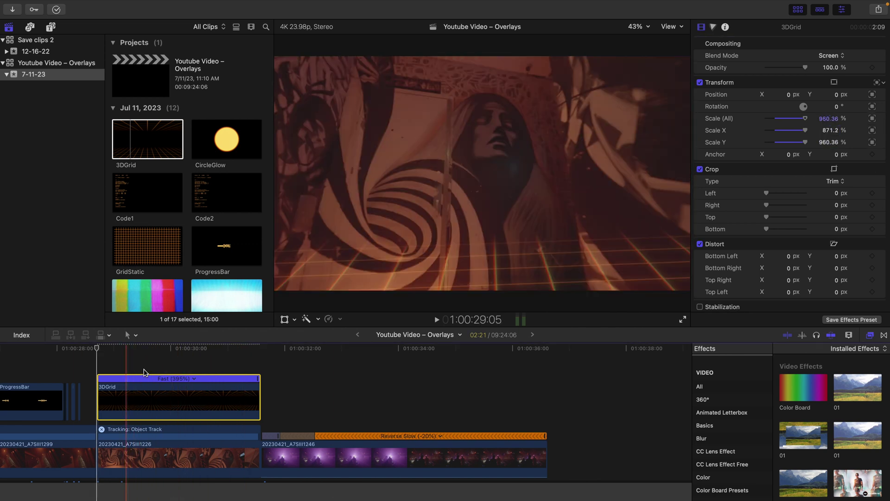
key("shift+t")
- Play back the timeline to review the tracked 3DGrid overlay on the wall
left_click(139, 366)
key("space")
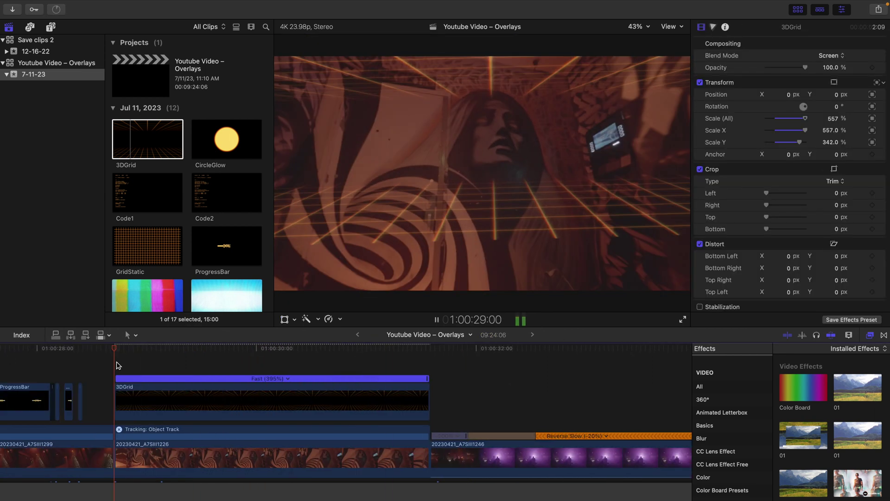
key("space")
key("c")
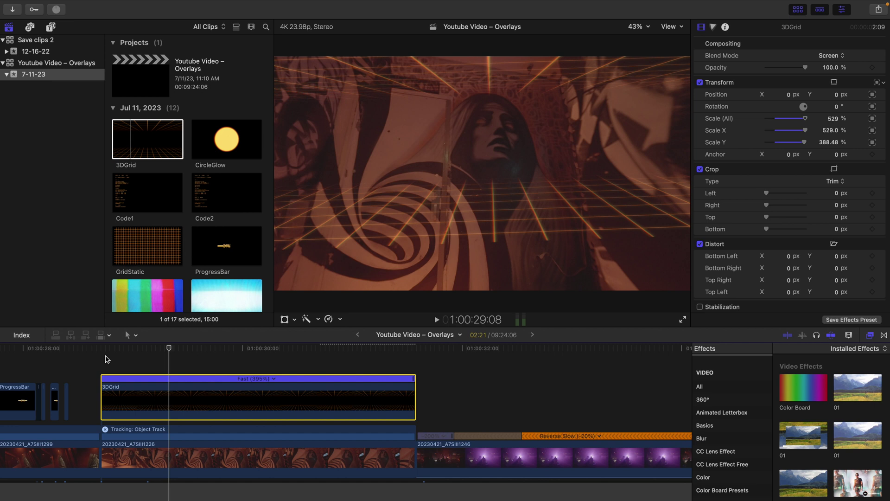
left_click(106, 359)
key("space")
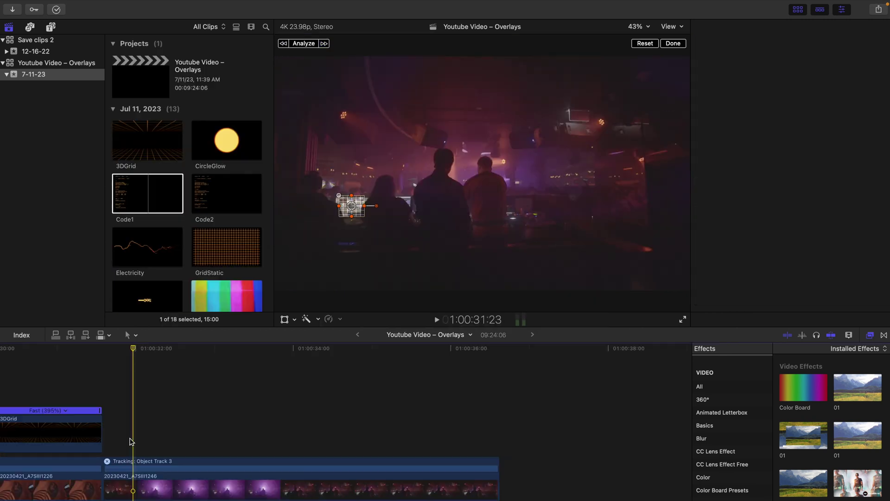
- Select the Code1 clip in the browser to preview its orange code text
left_click(136, 217)
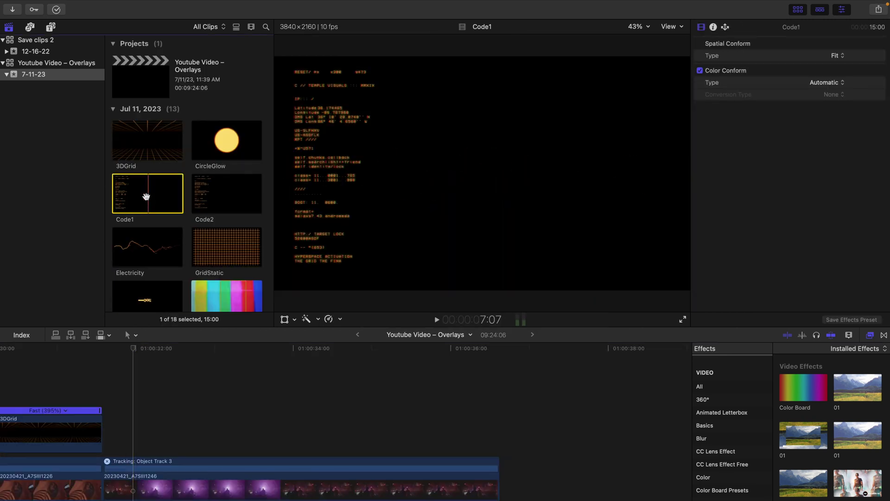
- Connect Code1 above the nightclub clip, set it to 2x speed, and set blend mode to Screen
left_click_drag(232, 321, 108, 400)
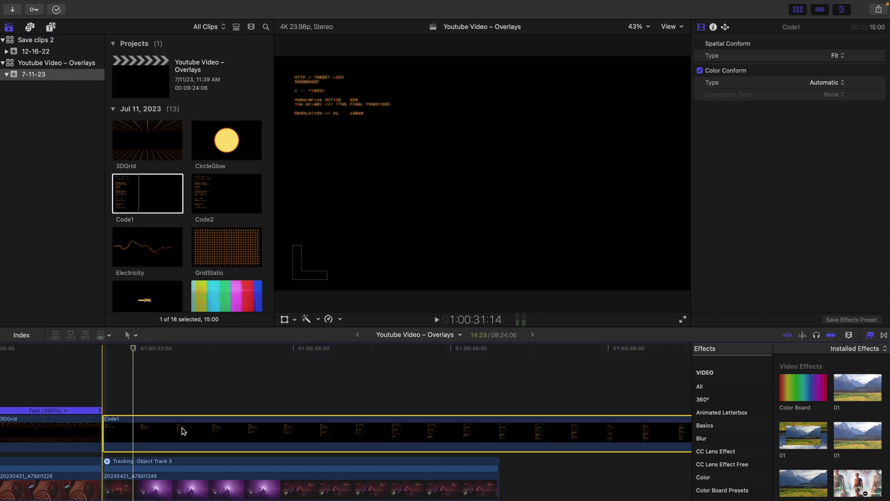
left_click(189, 404)
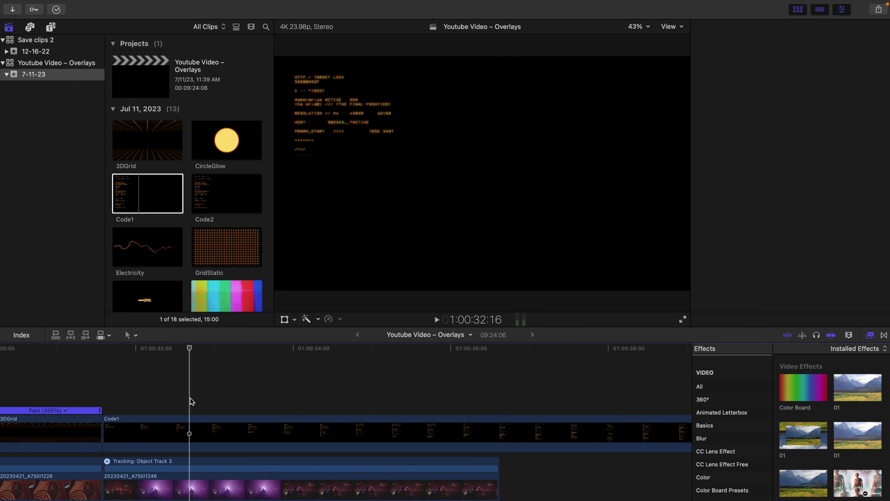
left_click(333, 319)
mouse_move(366, 341)
left_click(445, 341)
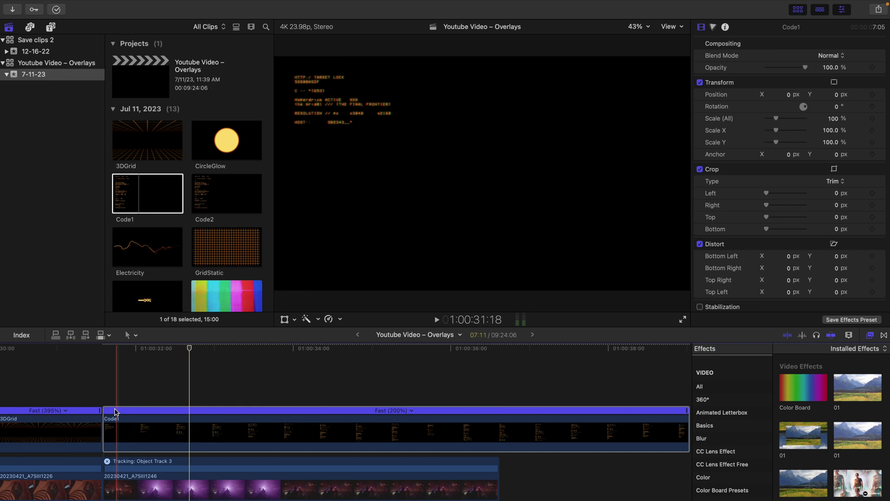
left_click(181, 411)
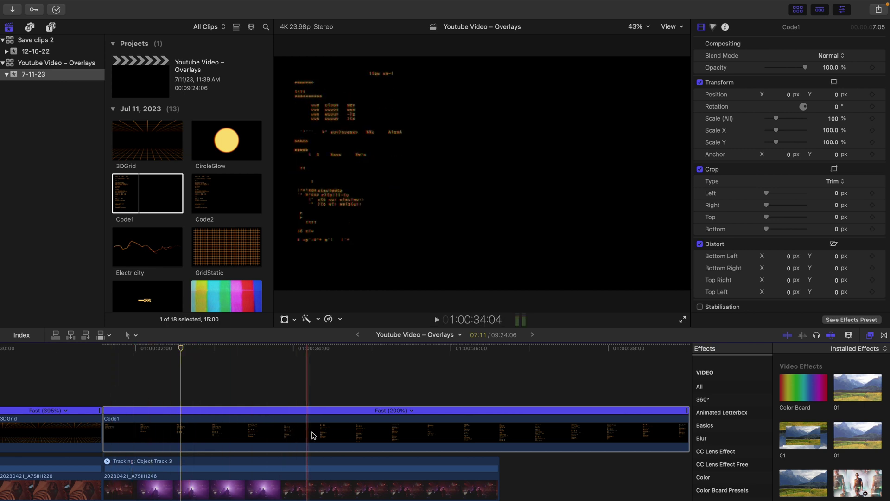
left_click(829, 55)
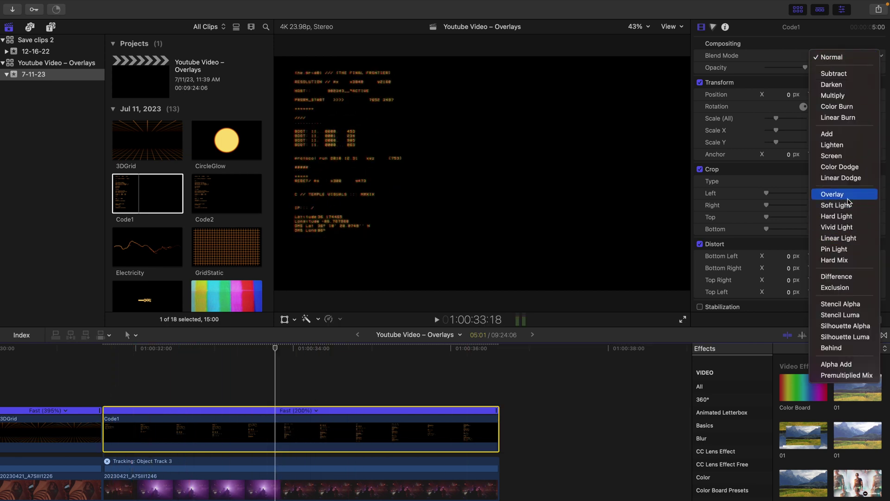
left_click(842, 157)
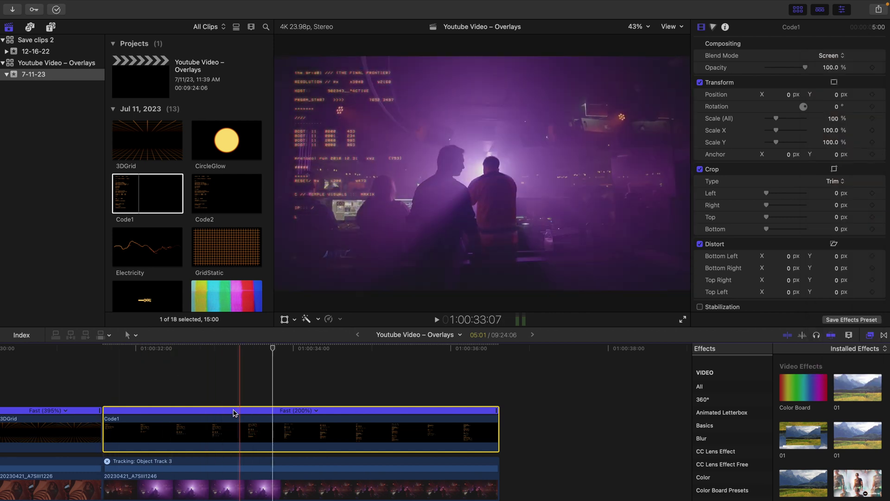
- Select the Code1 overlay and scale it up to 1783% in the Inspector
key("Up")
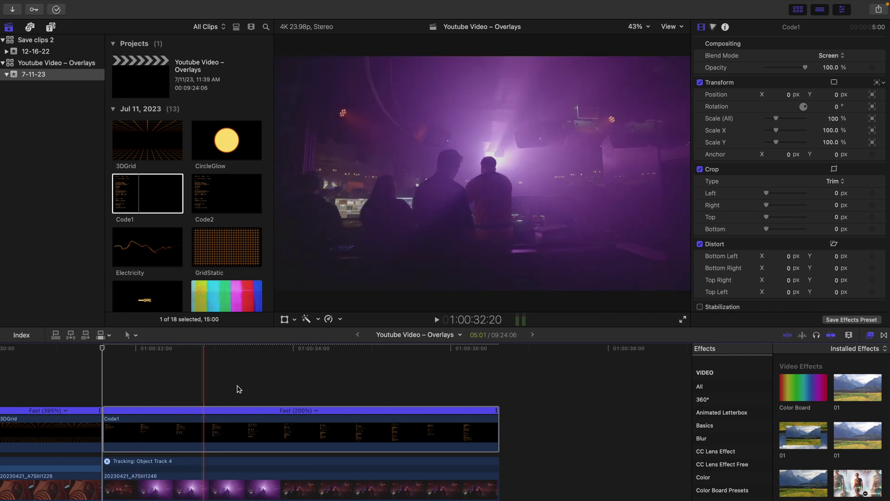
left_click(111, 391)
left_click(148, 444)
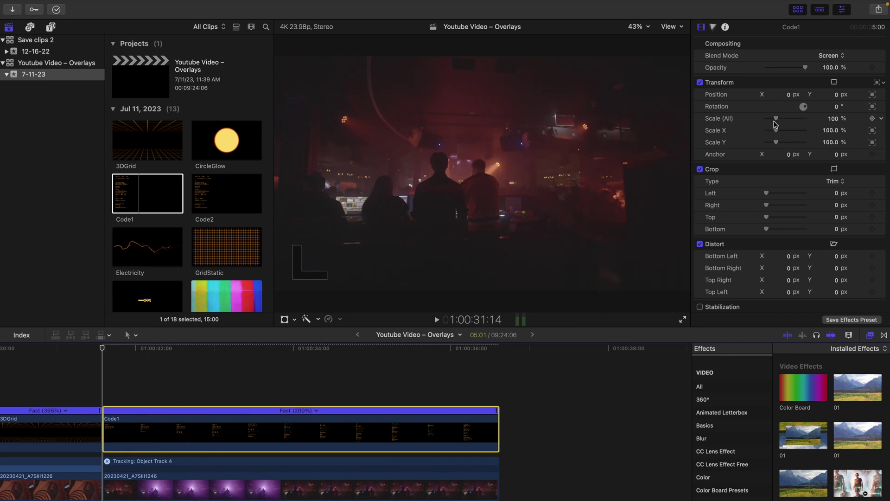
left_click_drag(784, 123, 828, 130)
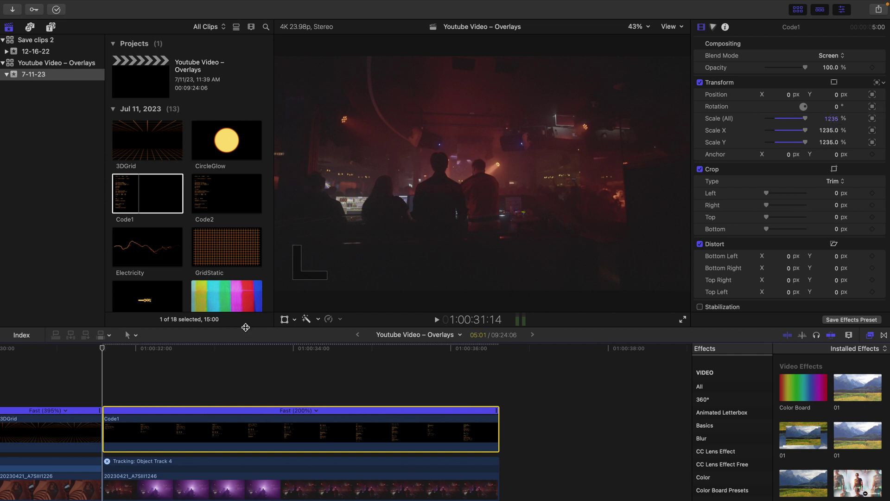
- Play back the nightclub shot to preview the enlarged code overlay
left_click(105, 395)
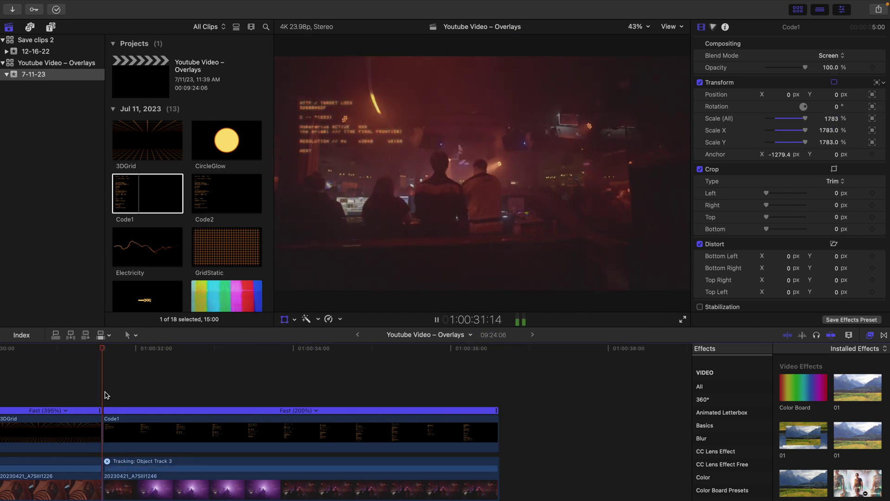
key("space")
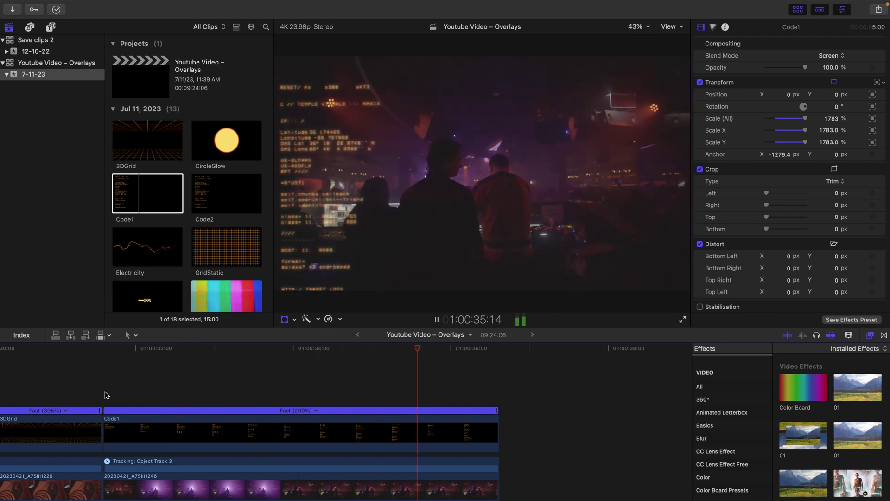
key("space")
left_click(365, 394)
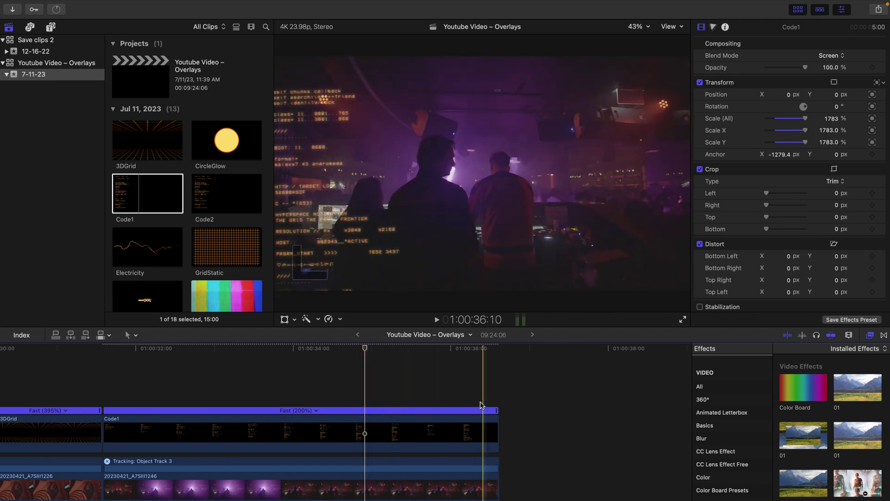
- Place a copy of Code1 on the layer above and apply the Flipped effect
key("shift+f")
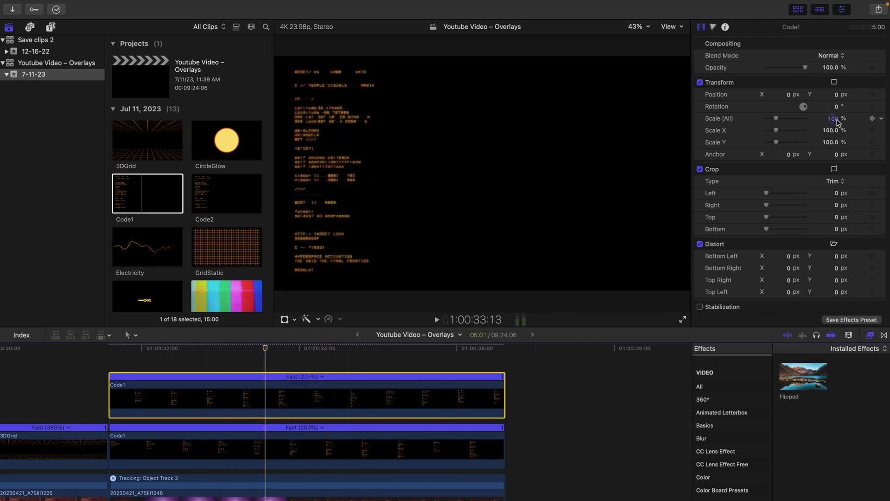
left_click(802, 377)
double_click(801, 376)
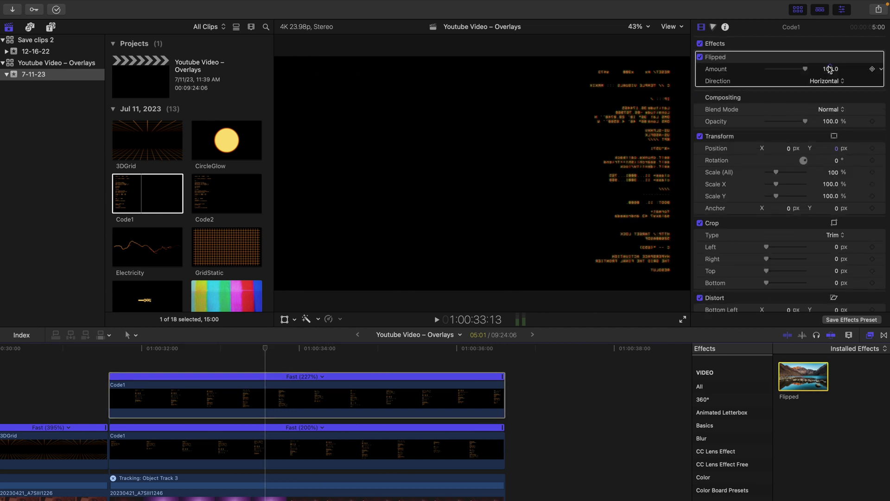
- Set the flipped copy's blend mode to Screen and return to the start of Code1
left_click(831, 109)
left_click(850, 213)
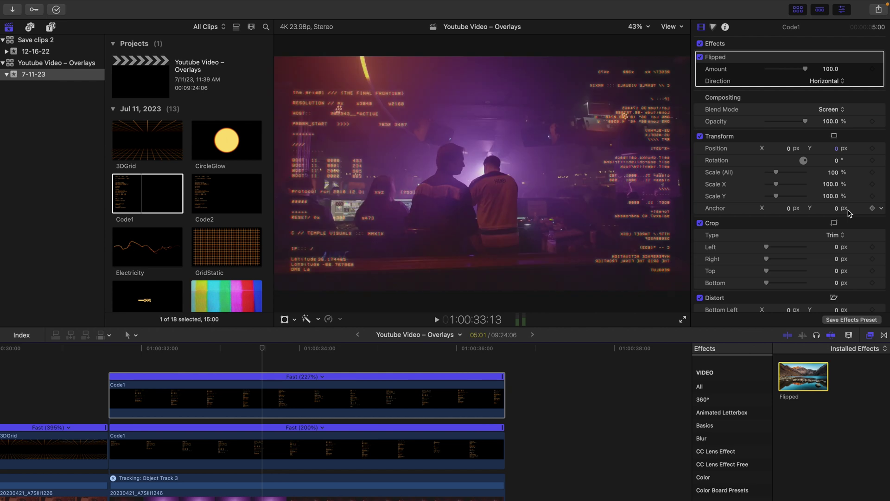
left_click(110, 352)
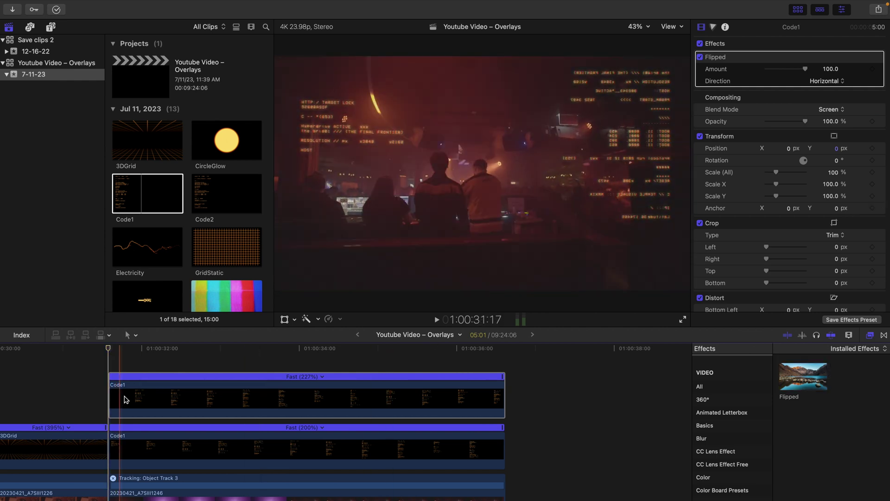
left_click(284, 319)
- Switch the viewer's on-screen controls to motion tracking for the flipped Code1 copy
left_click(506, 44)
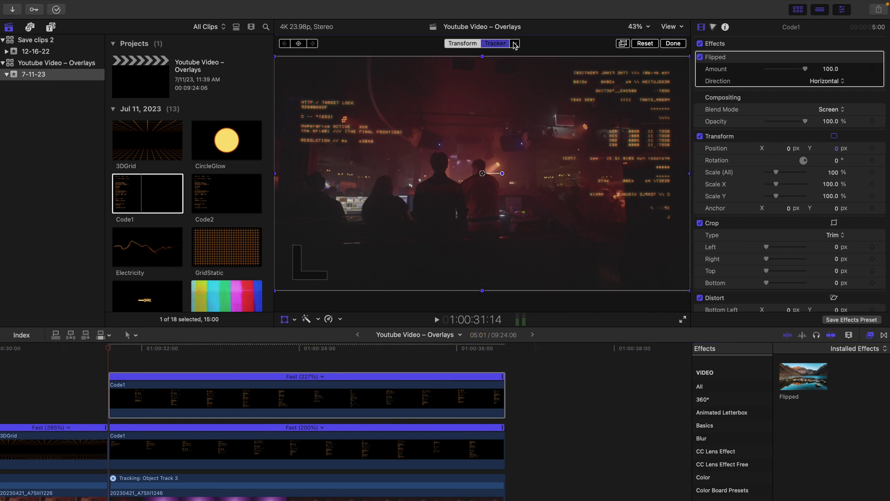